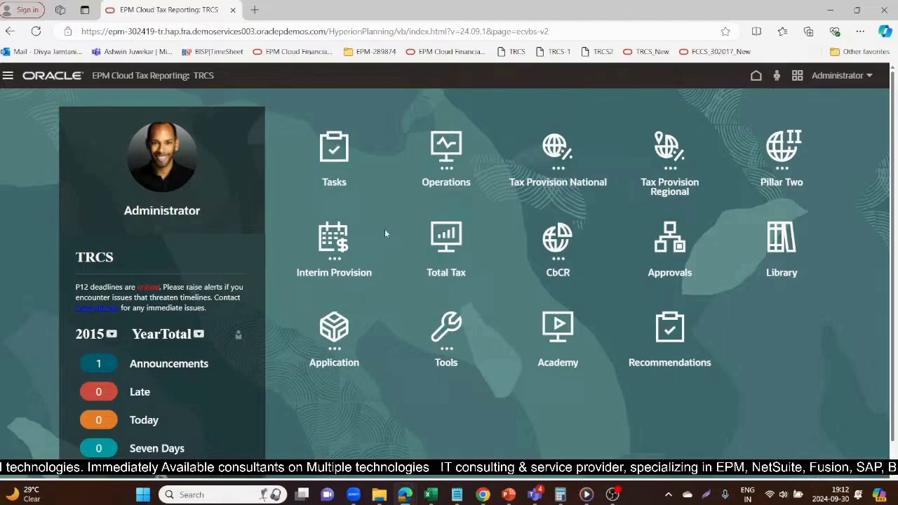
Step: Open the dimension editor, limit it to the Config cube and expand TRCS_TaxAccounts in the Account dimension
left_click(334, 330)
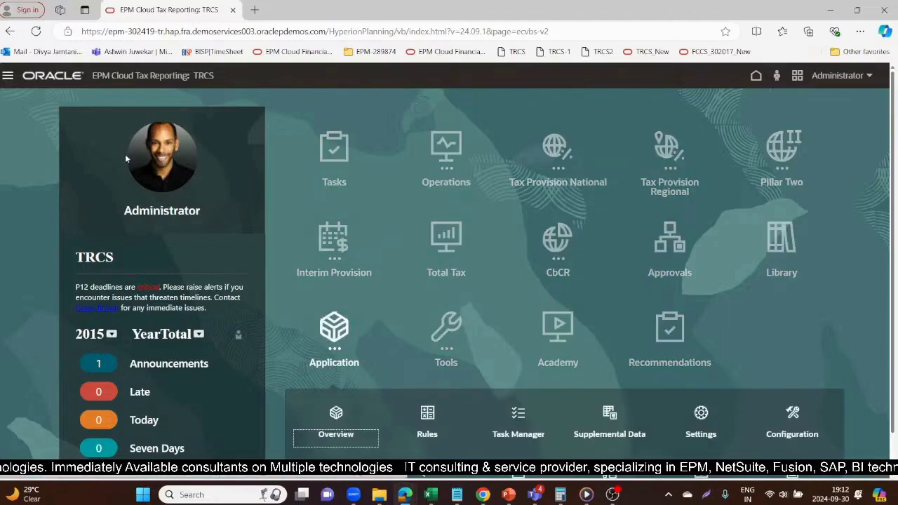
left_click(8, 75)
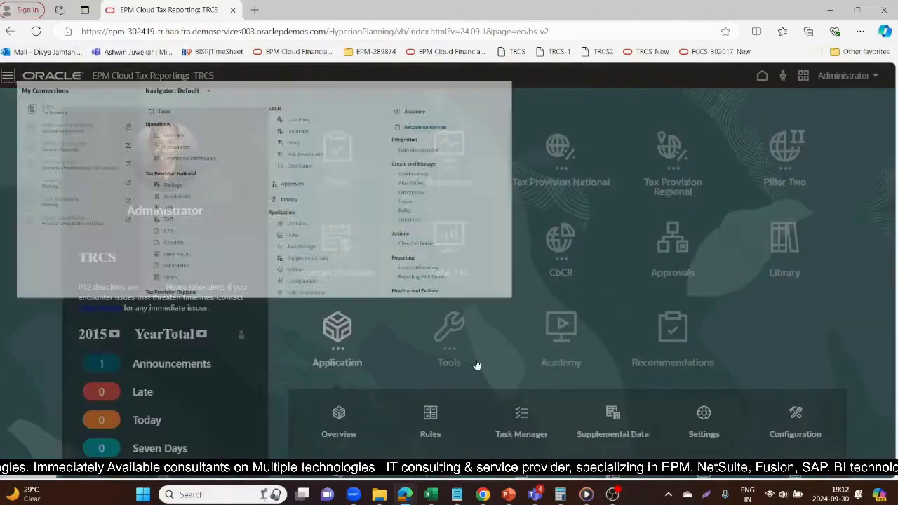
left_click(701, 274)
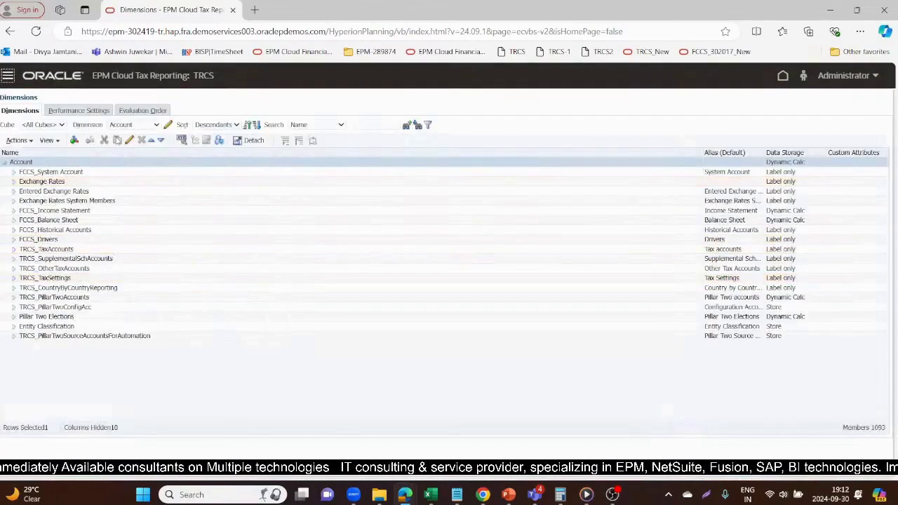
left_click(61, 124)
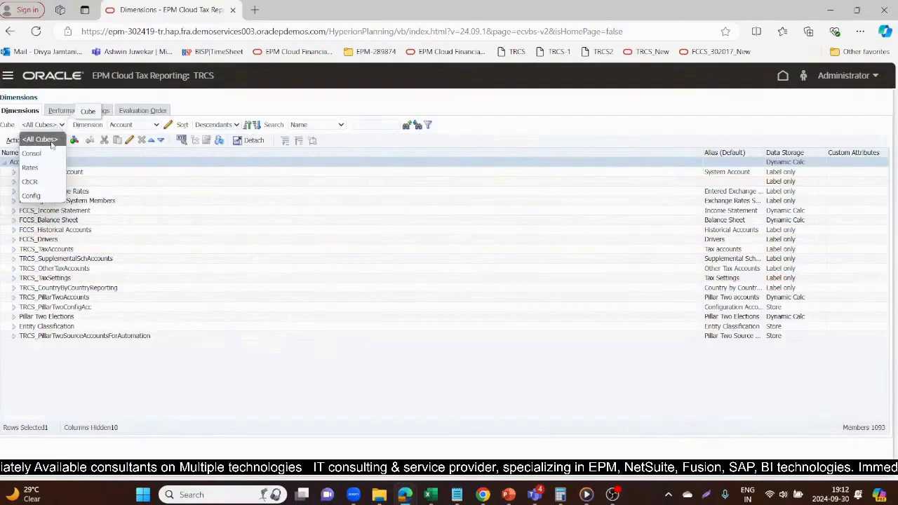
left_click(31, 196)
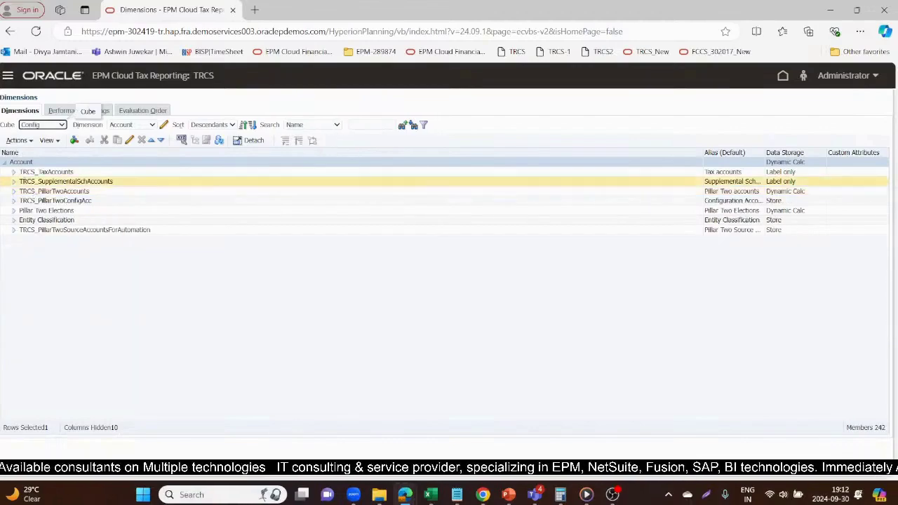
left_click(14, 172)
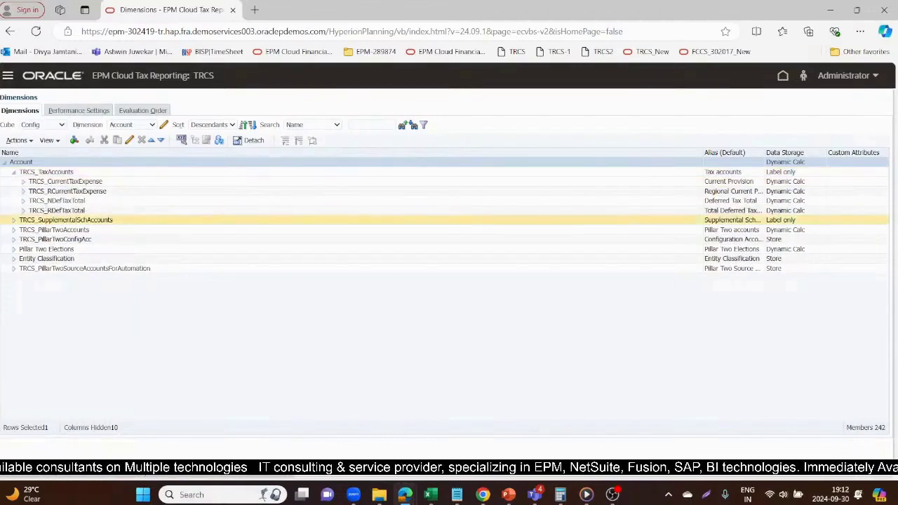
Step: Show the Configuration dimension of the Config cube and expand TRCS_Configurations and PillarTwoElectionsSmartList
left_click(140, 126)
left_click(129, 154)
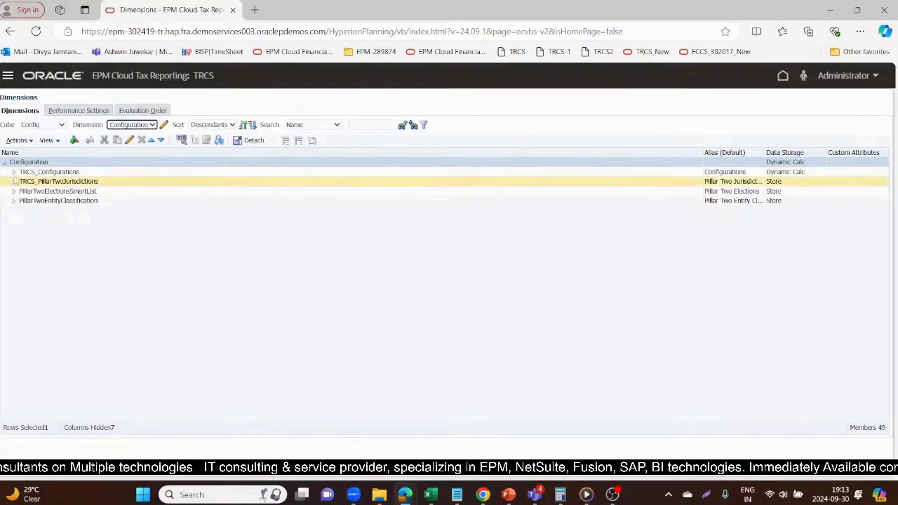
left_click(13, 172)
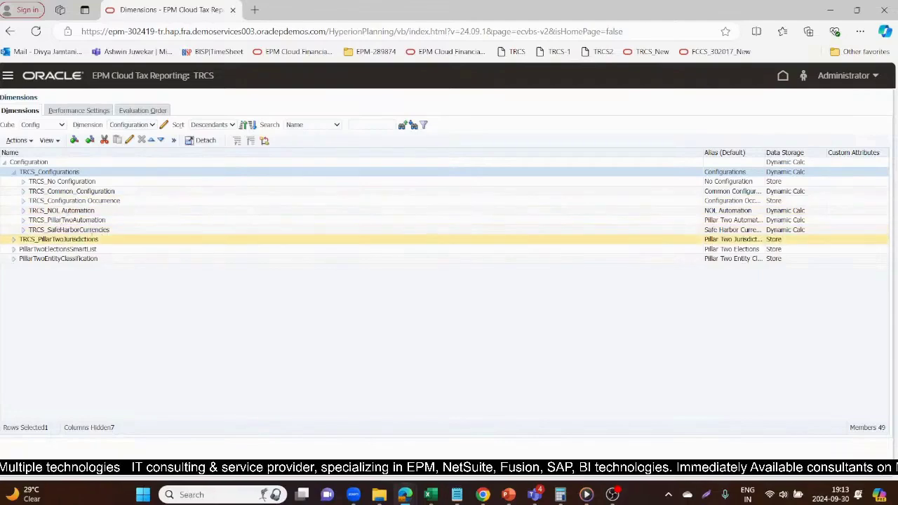
left_click(13, 251)
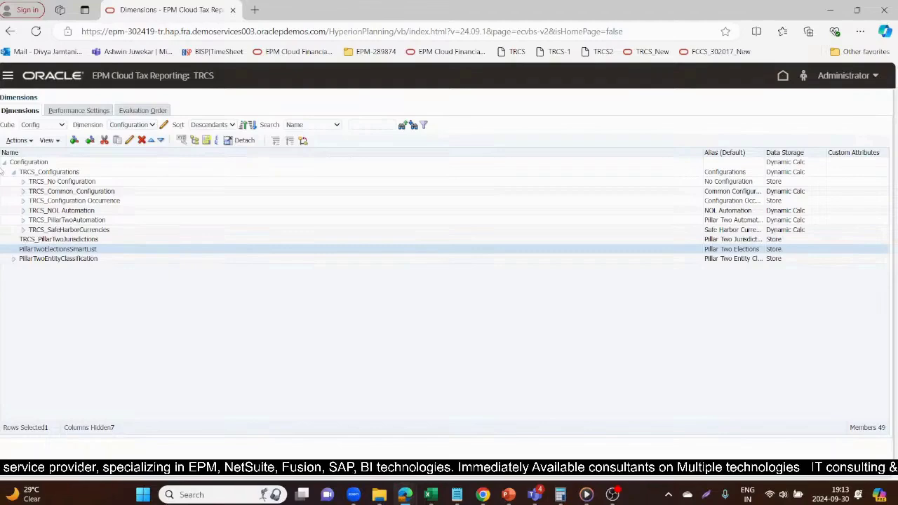
left_click(151, 125)
left_click(129, 158)
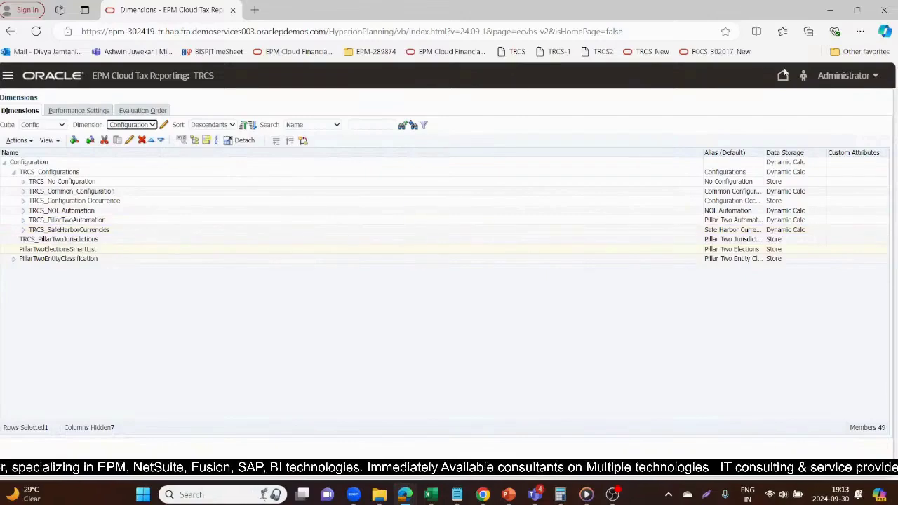
Step: Open the application's Configuration page and review the full list of Tax Reporting features under Enable Features
left_click(783, 77)
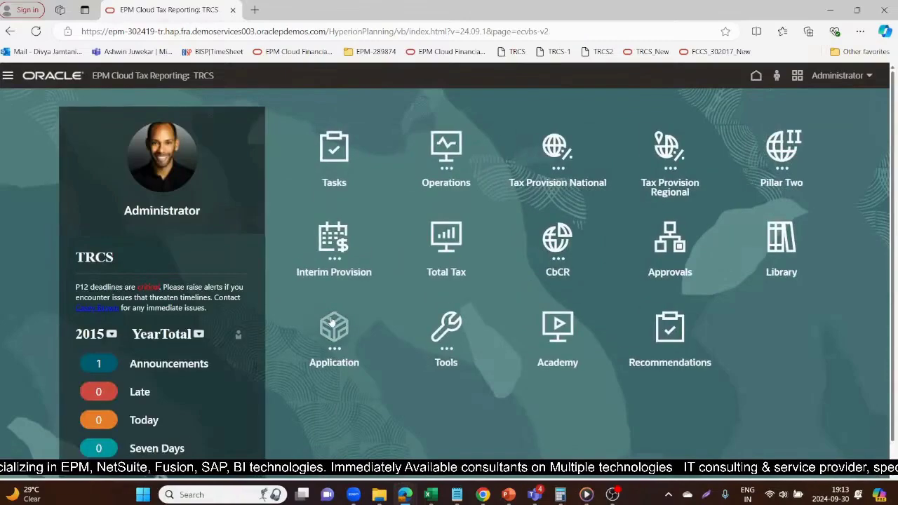
left_click(335, 333)
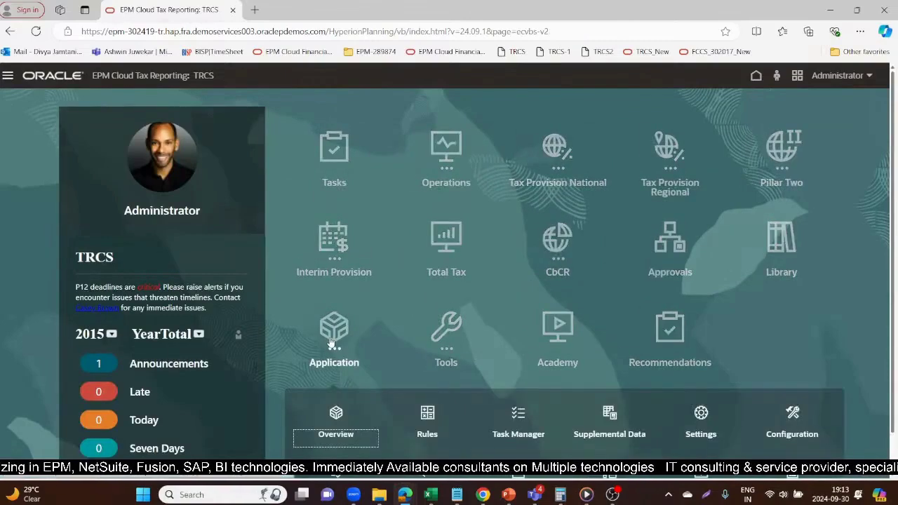
left_click(777, 413)
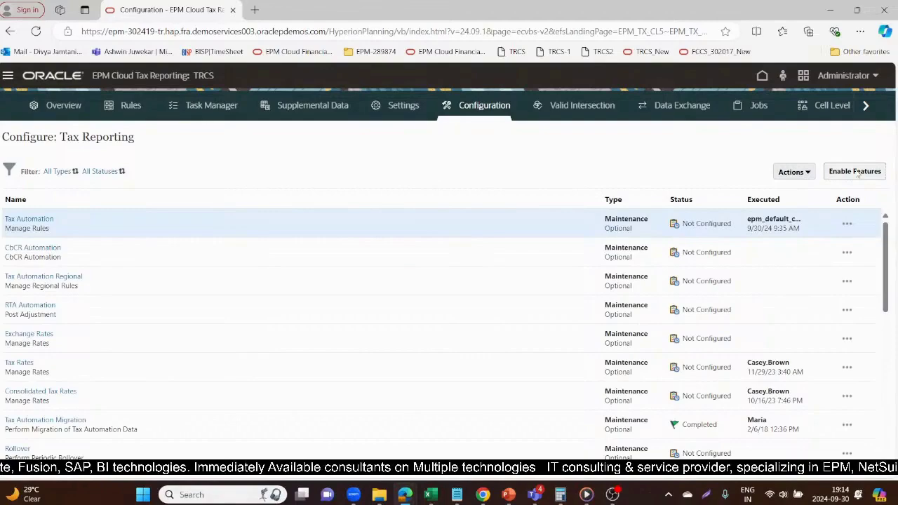
left_click(856, 175)
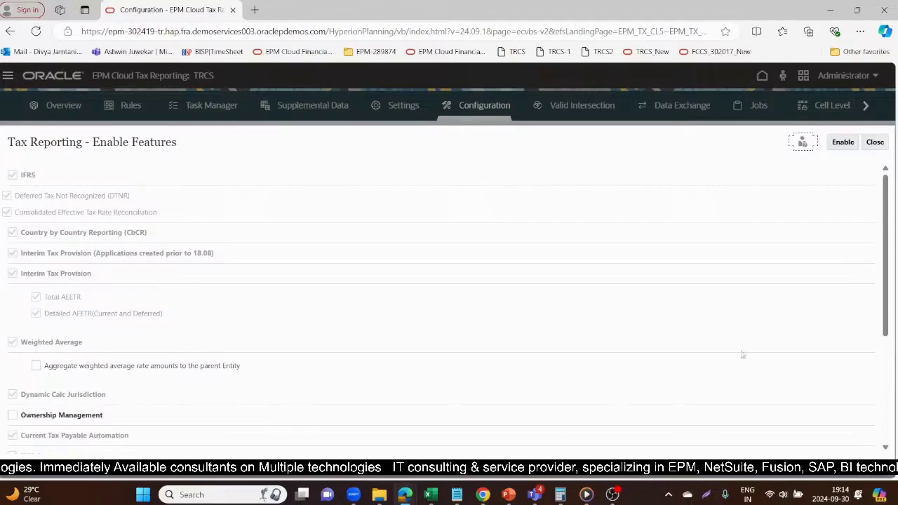
scroll(883, 375, "down", 3)
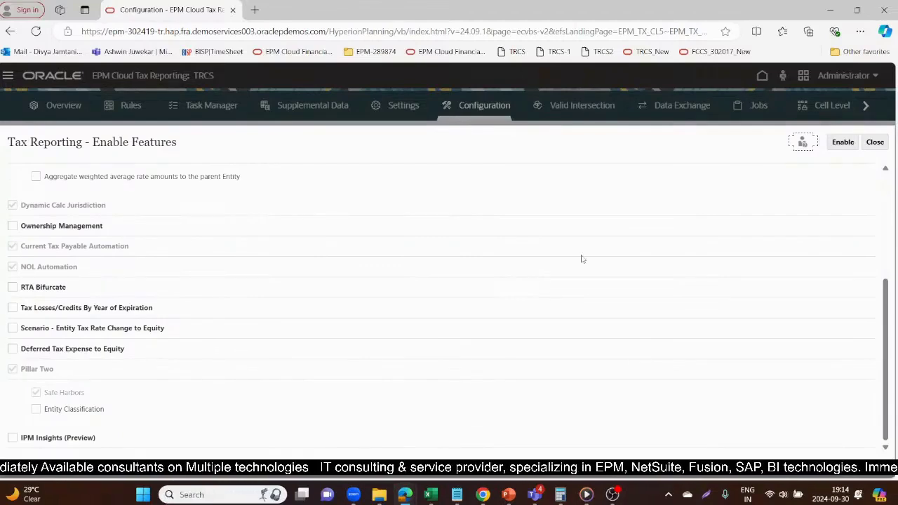
left_click(874, 144)
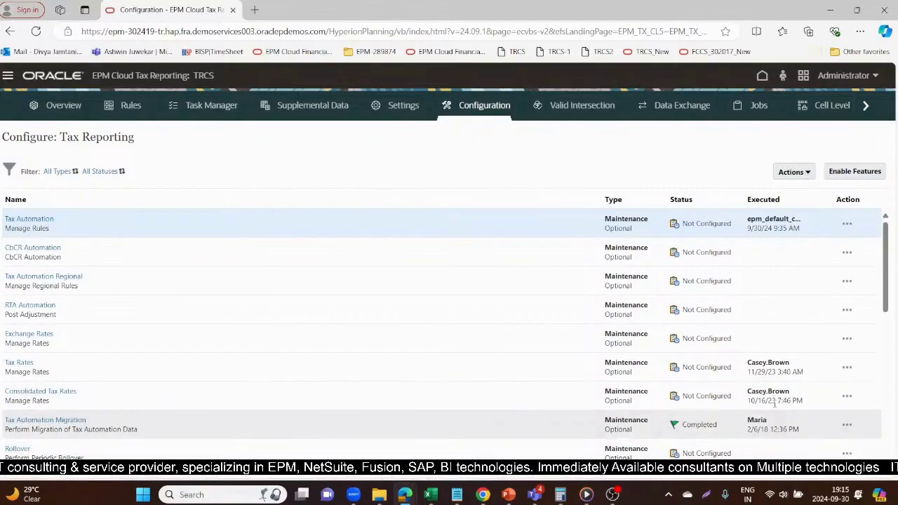
Step: Look through the Tax Reporting configuration tasks and view the Tax Automation global rules
scroll(436, 386, "down", 3)
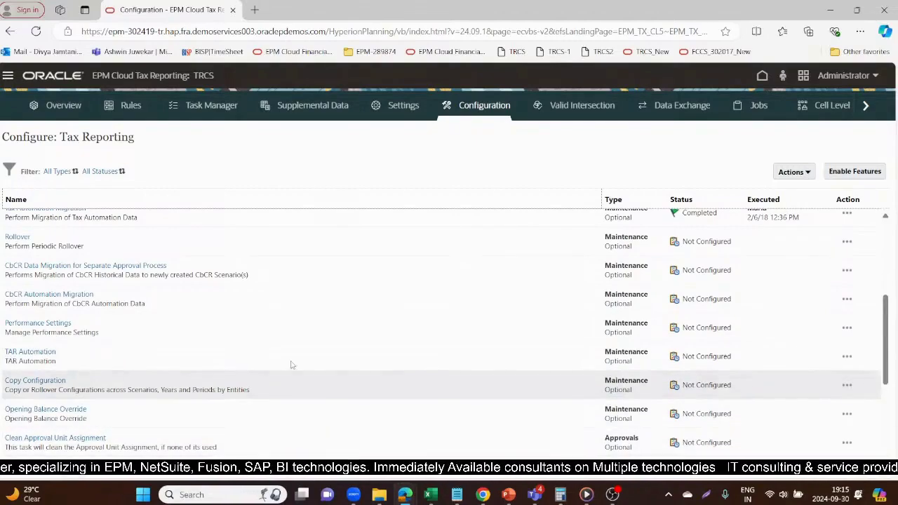
left_click(885, 238)
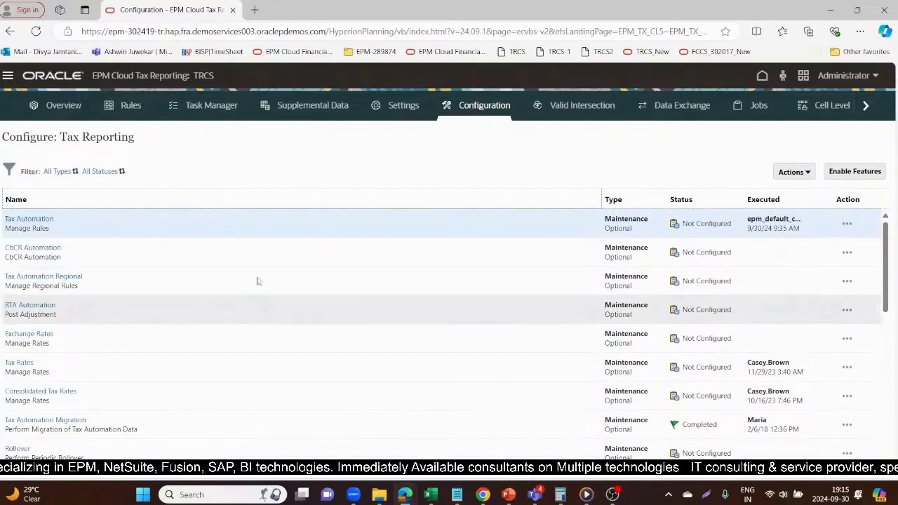
left_click(32, 222)
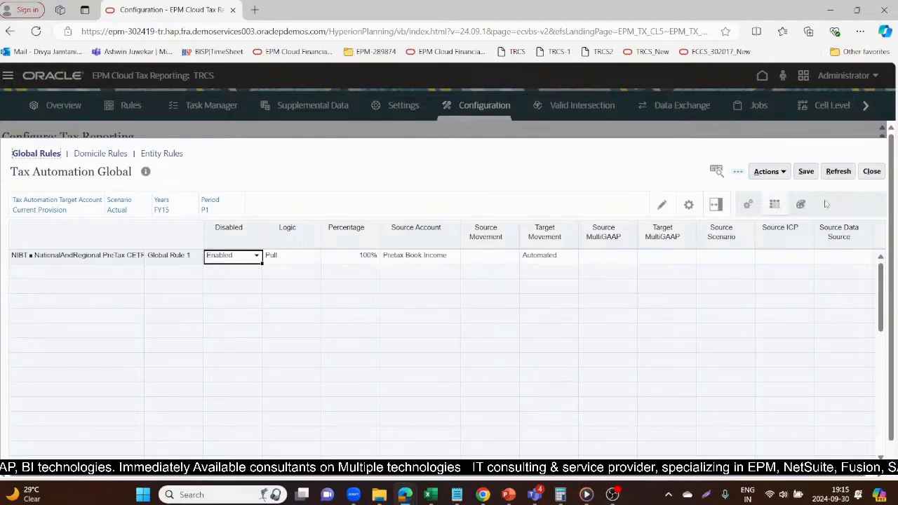
left_click(871, 172)
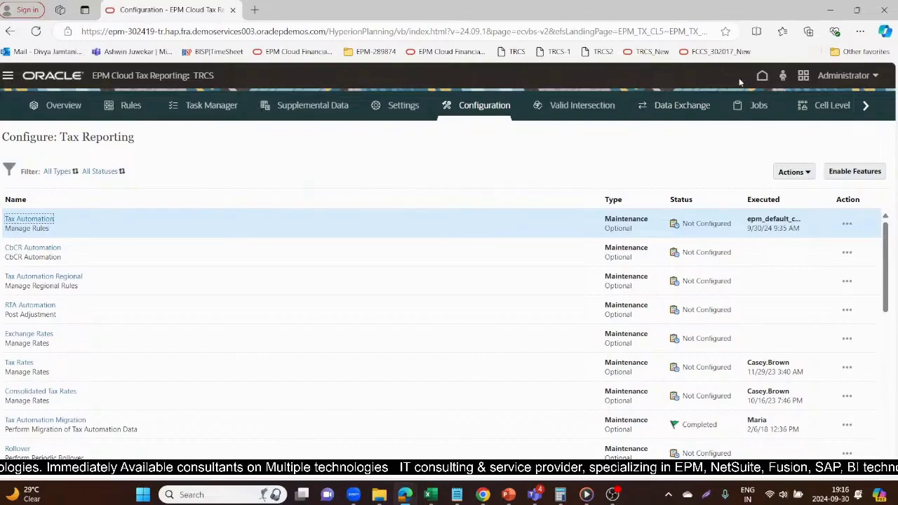
Step: Go back to the Configuration page through the application overview and view the CbCR Automation rules
left_click(764, 75)
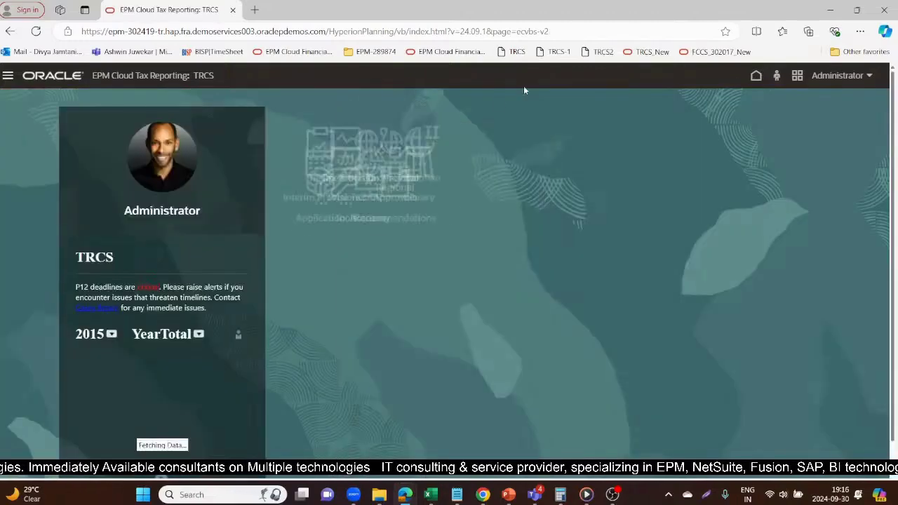
left_click(335, 330)
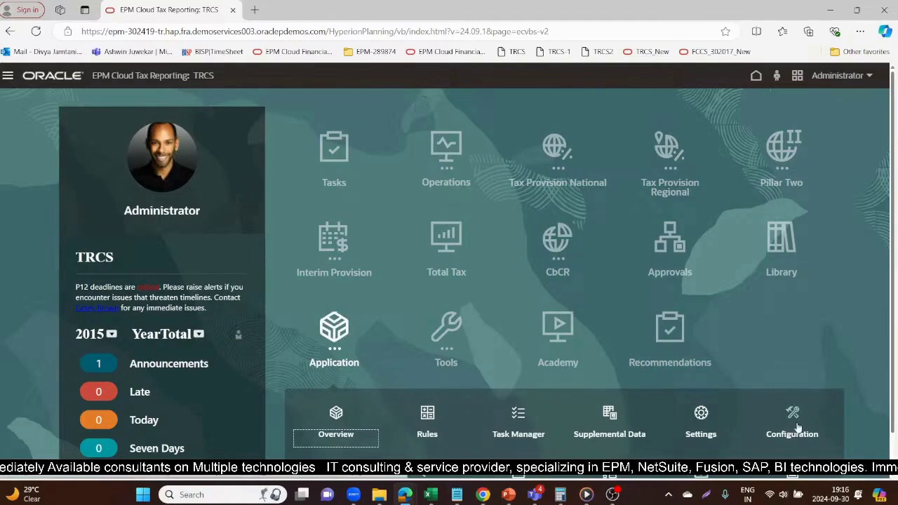
left_click(335, 410)
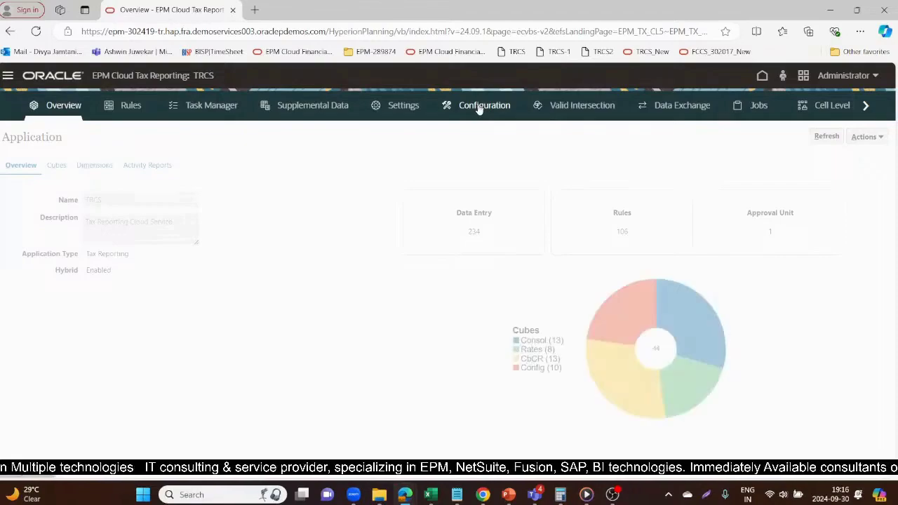
left_click(479, 110)
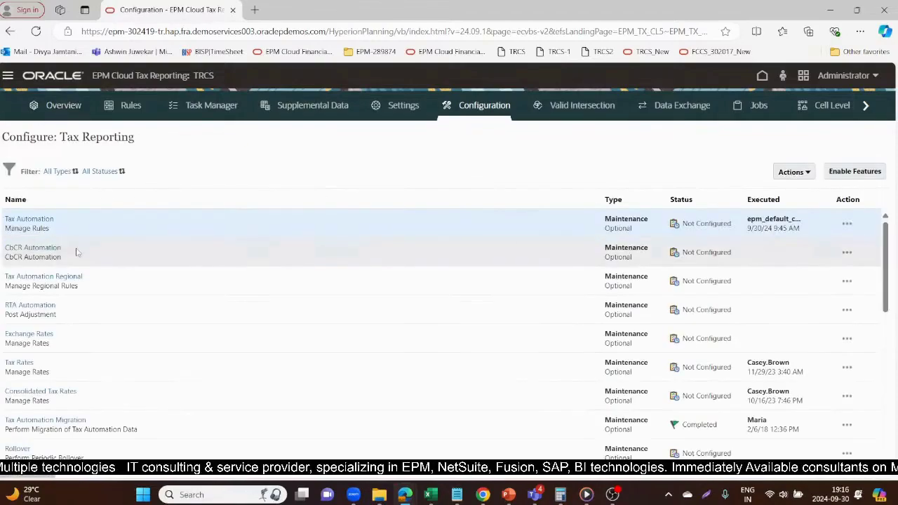
left_click(15, 247)
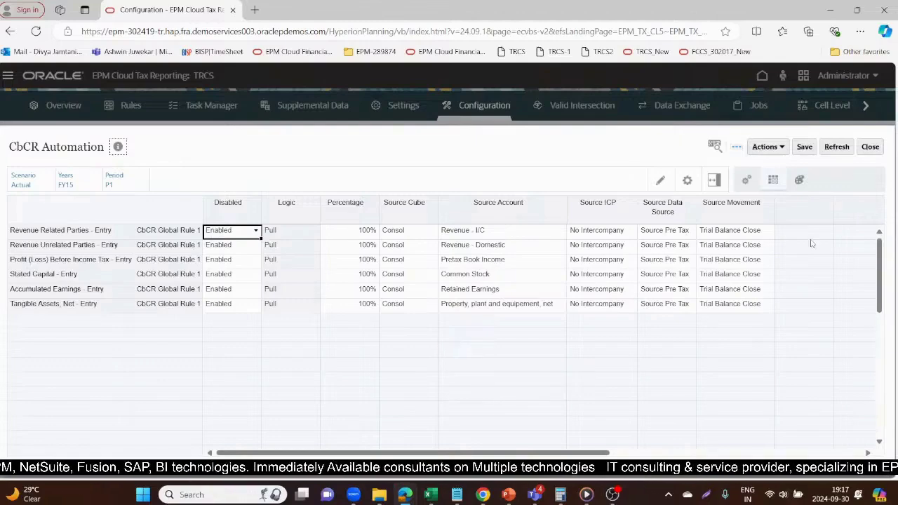
left_click(869, 148)
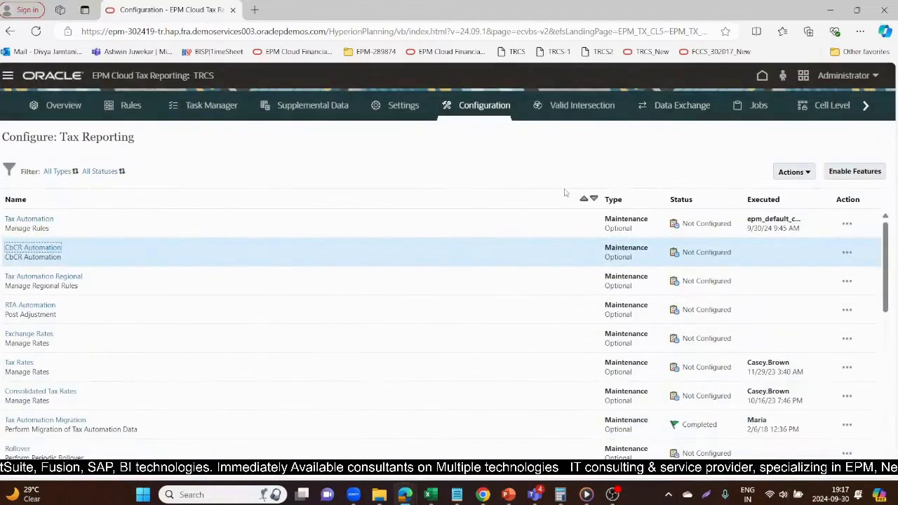
Step: View the list of cubes in the application overview, then return to the home page
left_click(52, 103)
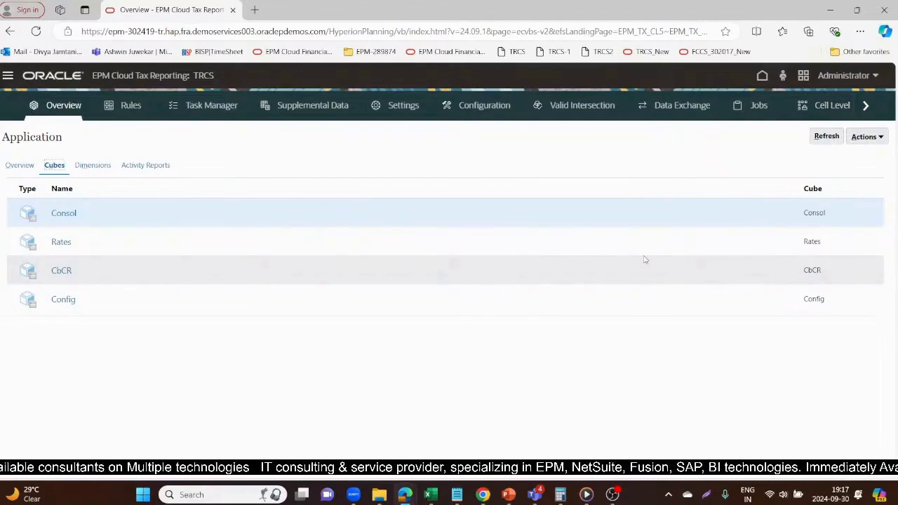
left_click(765, 76)
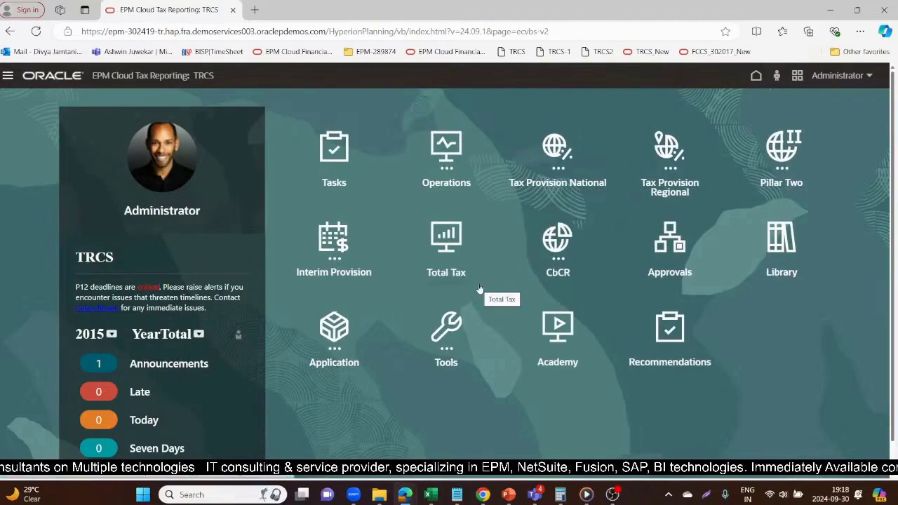
Step: Reopen the dimension editor on the Configuration dimension and expand TRCS_Configurations and its TRCS_Common_Configuration member
left_click(333, 339)
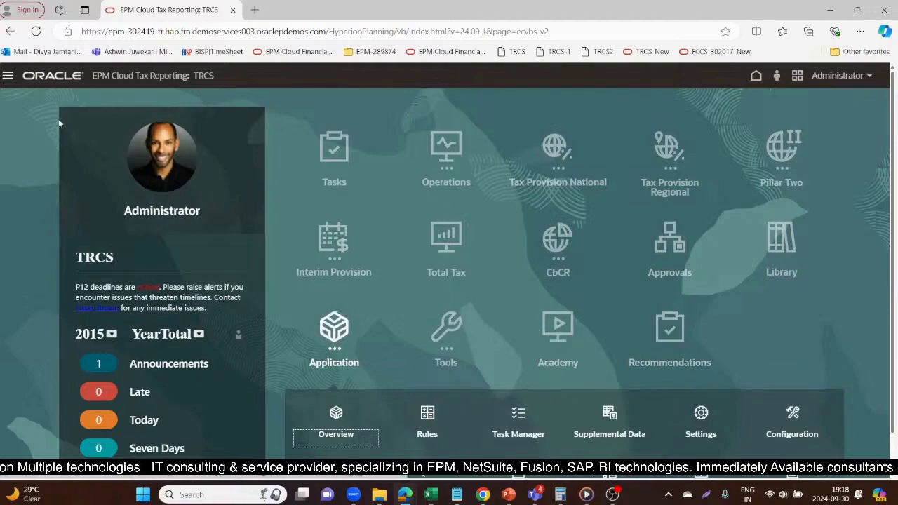
left_click(7, 78)
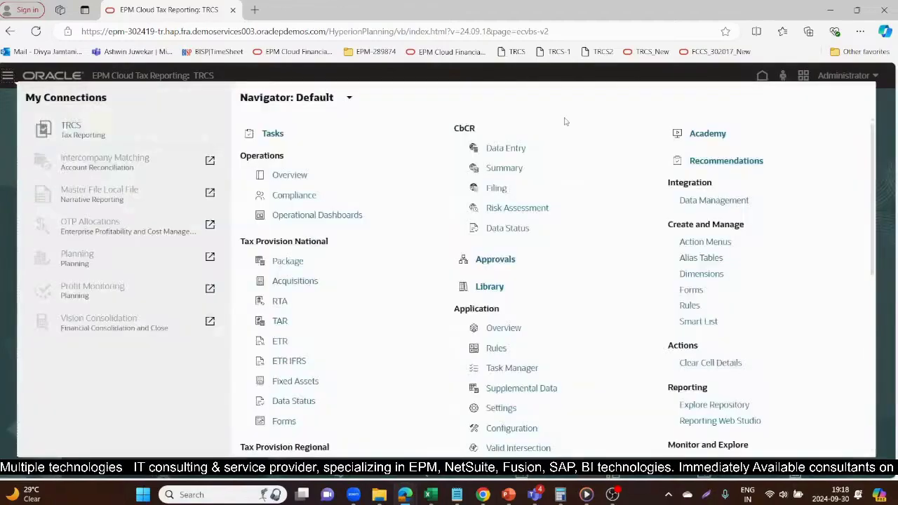
left_click(717, 275)
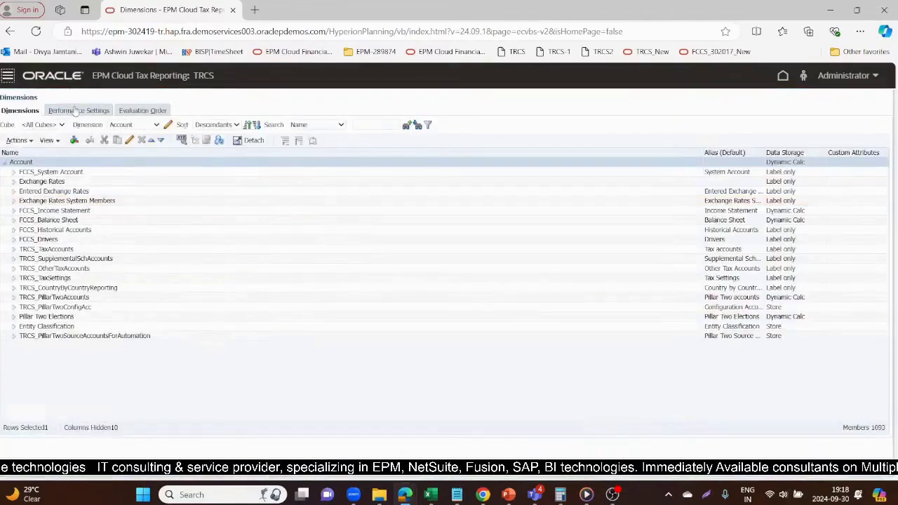
left_click(126, 126)
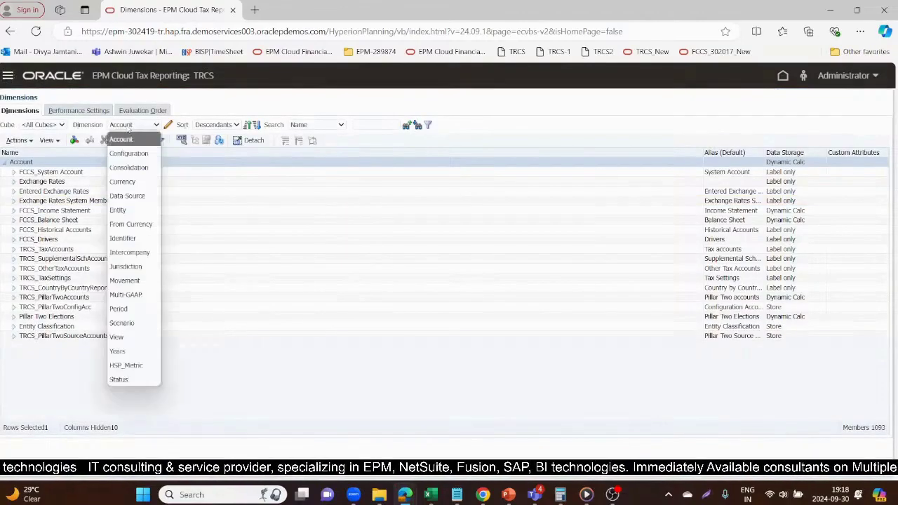
left_click(130, 154)
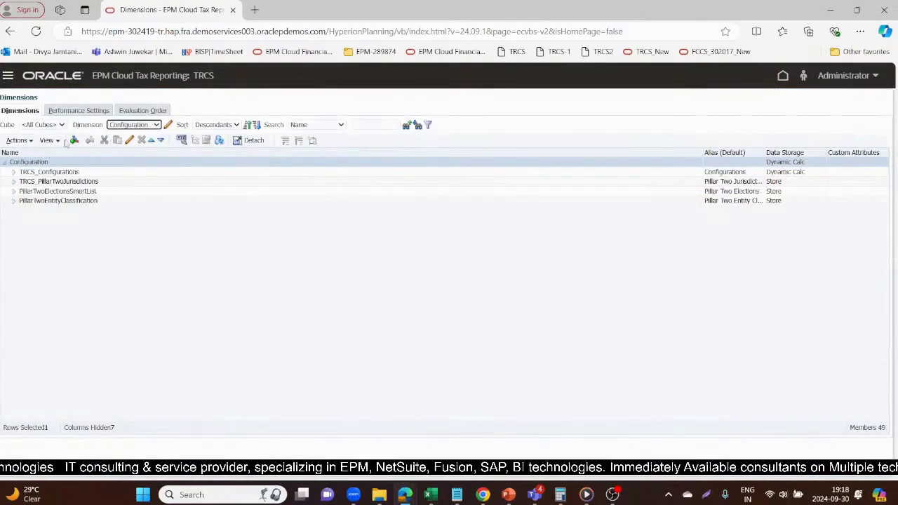
left_click(14, 172)
left_click(14, 172)
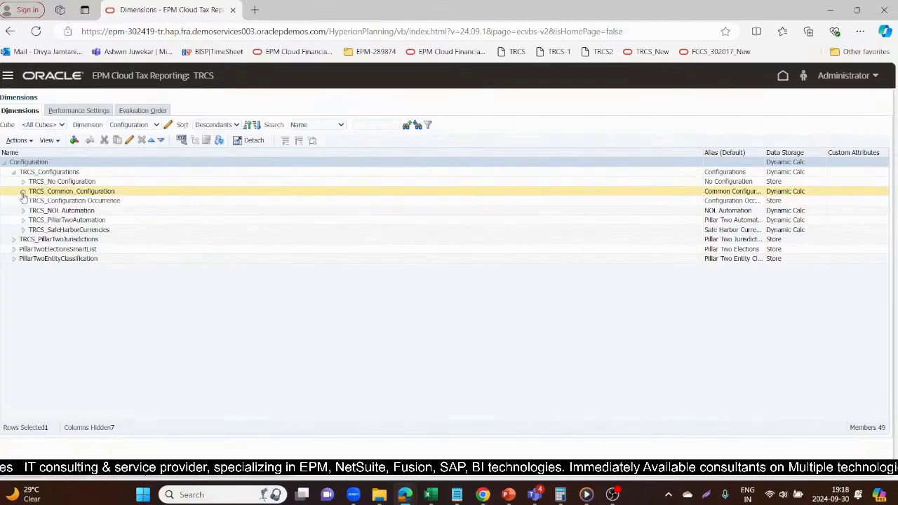
left_click(23, 191)
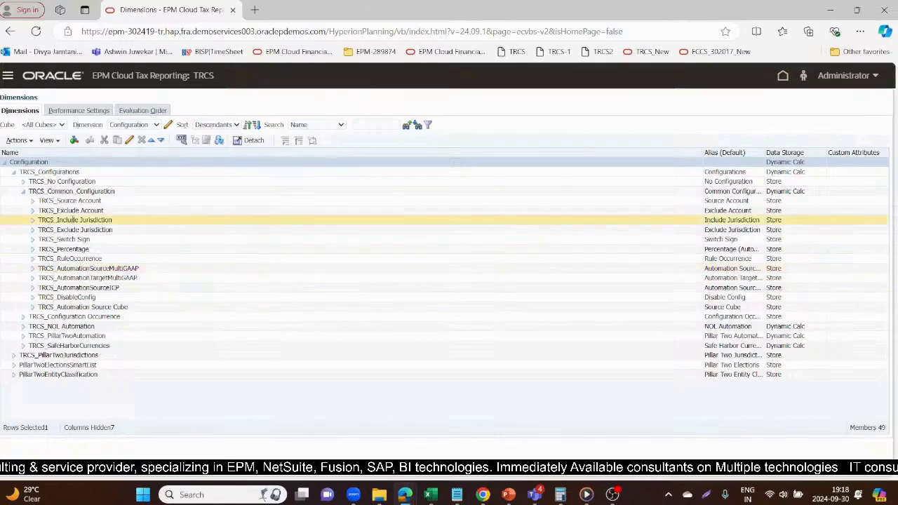
Step: Expand the TRCS_NOL Automation, TRCS_PillarTwoAutomation and TRCS_SafeHarborCurrencies members of the Configuration dimension and review their child members
left_click(23, 328)
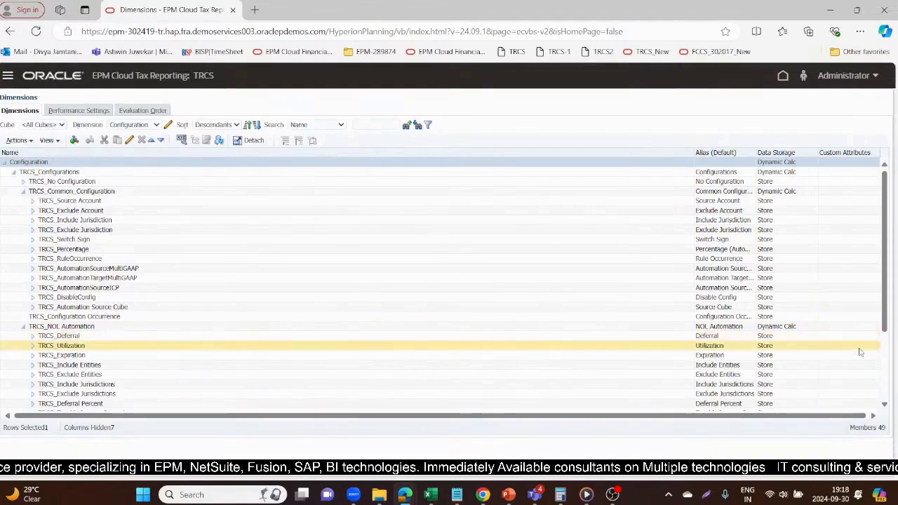
scroll(887, 404, "down", 4)
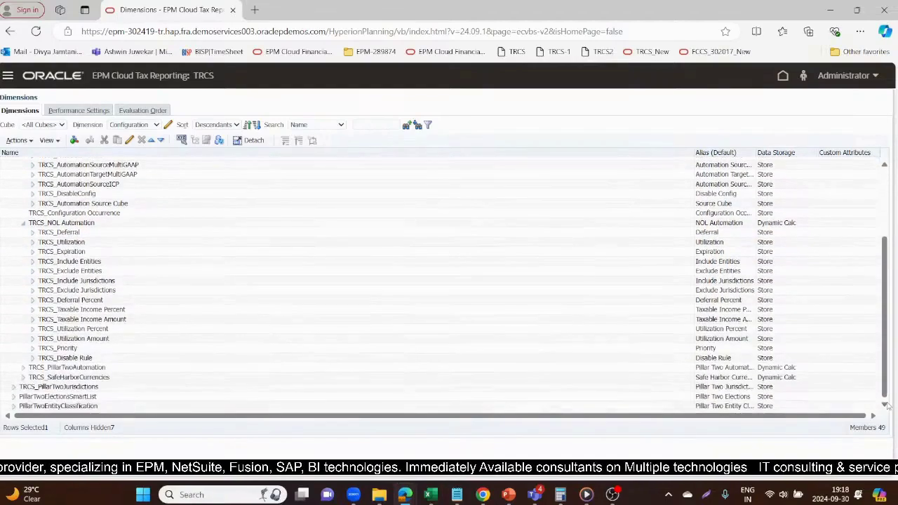
left_click(23, 367)
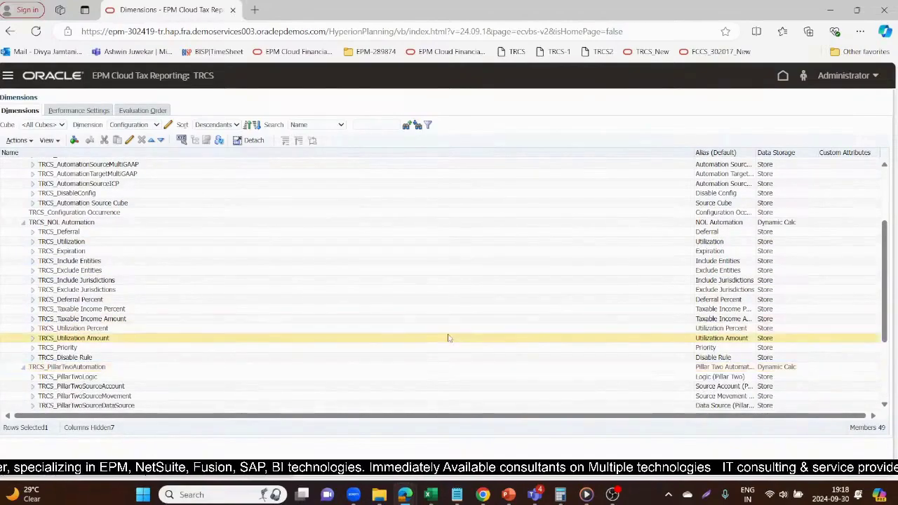
scroll(885, 407, "down", 4)
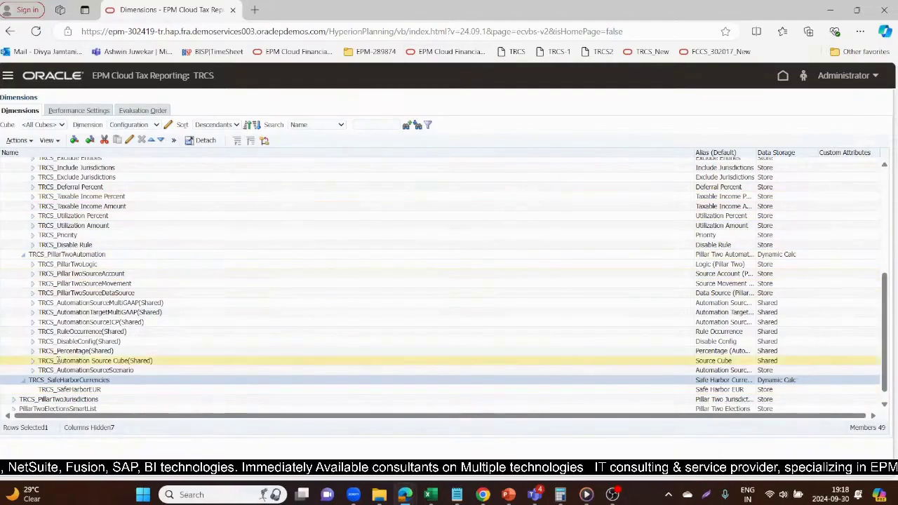
Step: View the cube choices available for filtering the dimension, then return to the home page
left_click(55, 127)
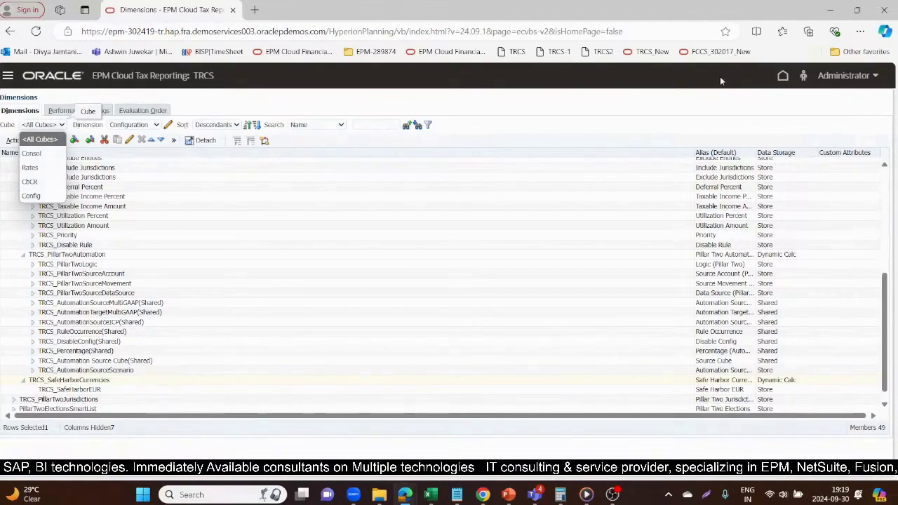
left_click(783, 75)
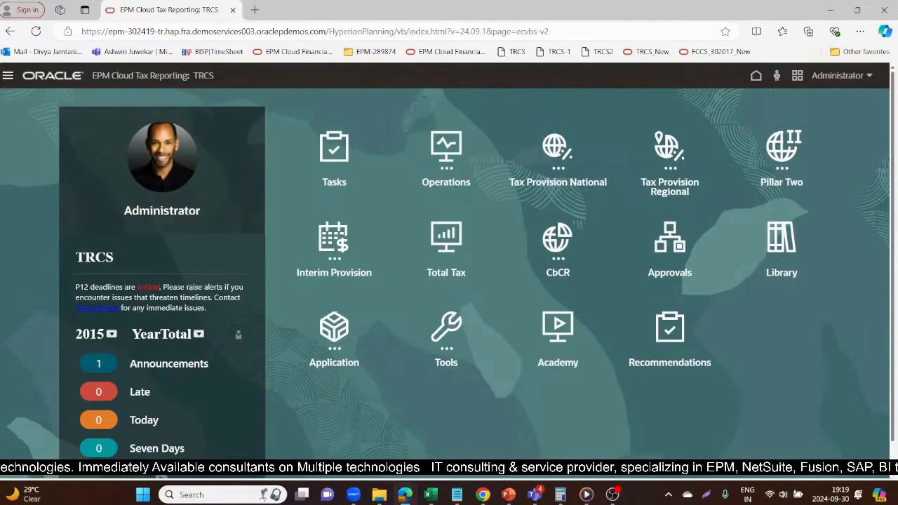
mouse_move(514, 499)
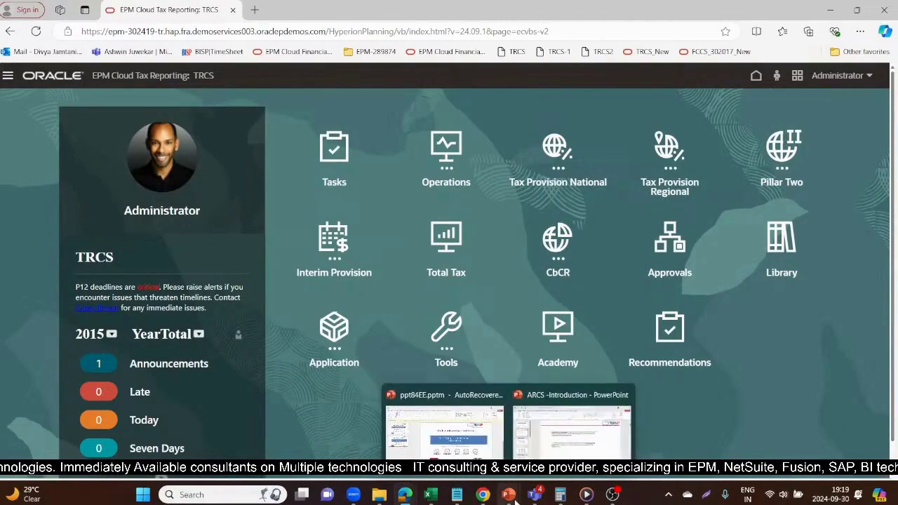